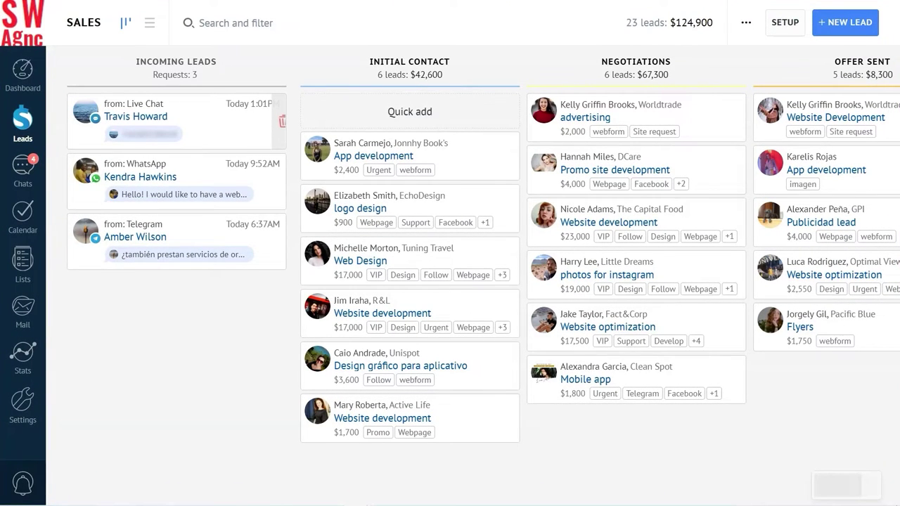
Open the Live Chat lead and move it from Negotiations to the Offer Sent stage
click(145, 115)
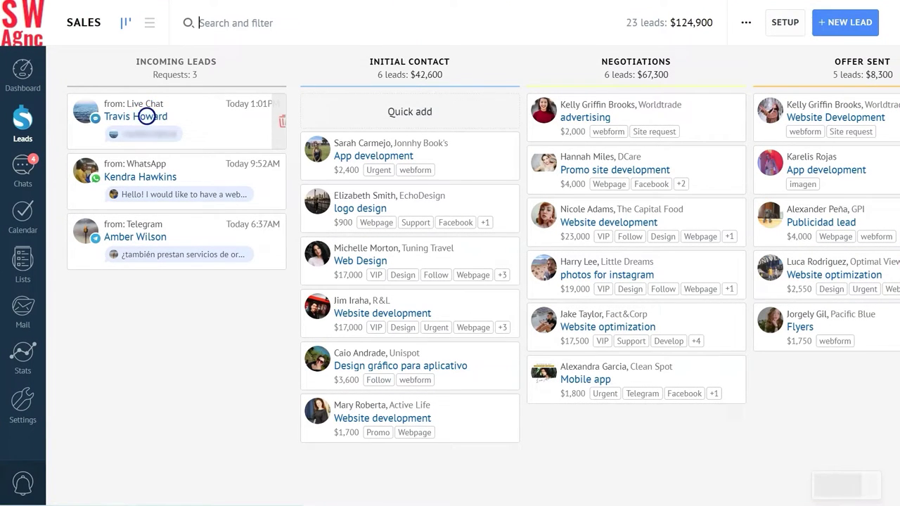
click(105, 89)
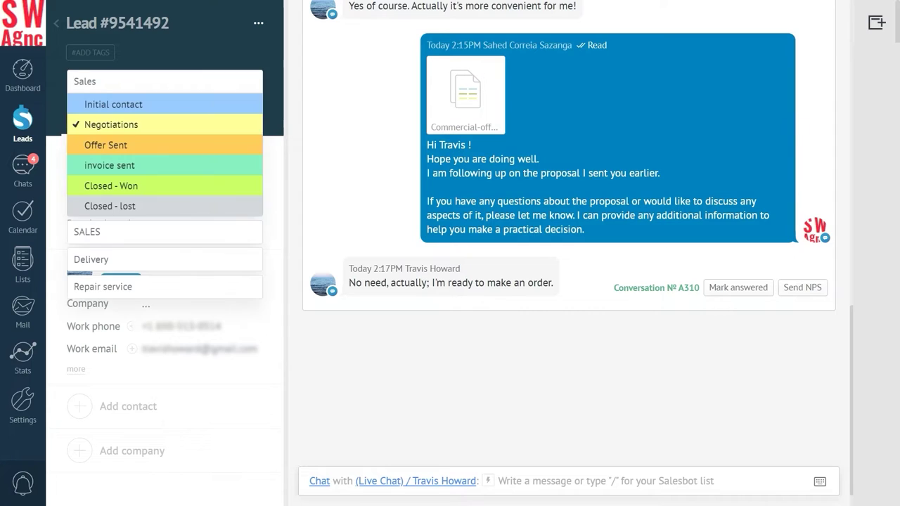
click(97, 145)
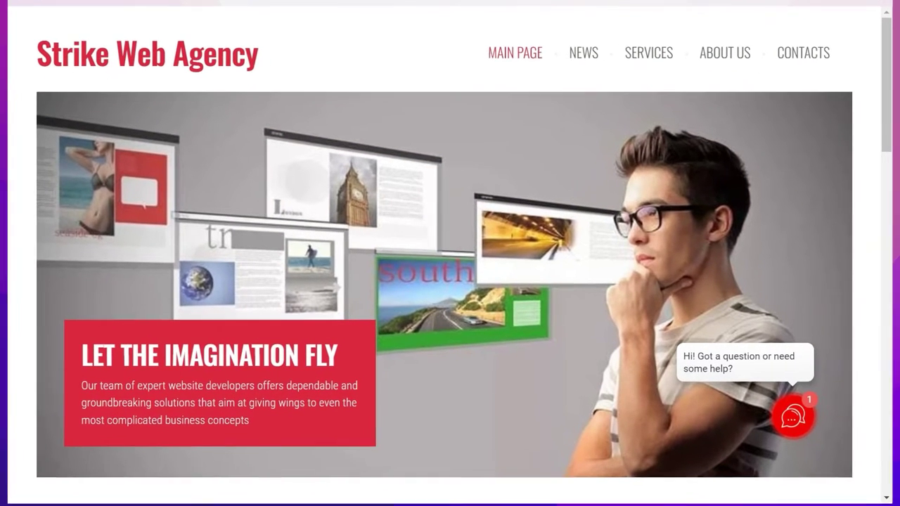
Send 'Hello! I need a web design for my business ASAP' in the website chat
click(765, 410)
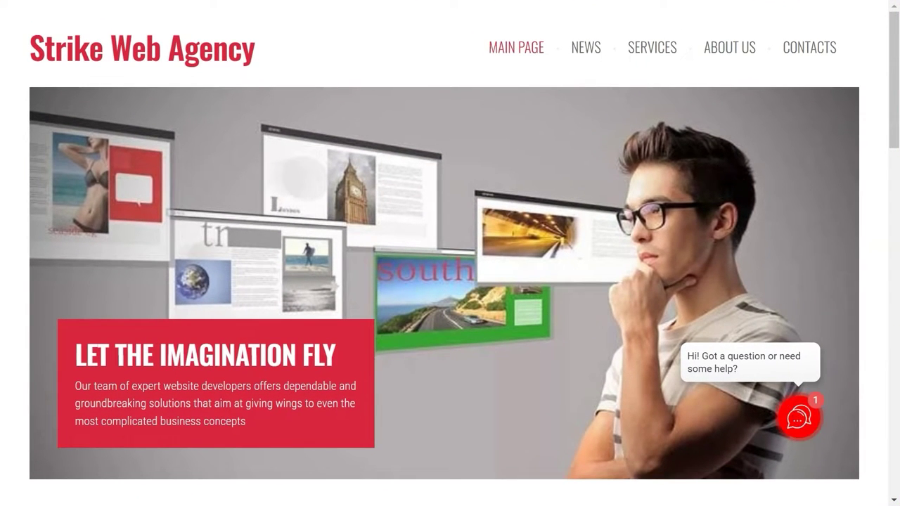
click(581, 359)
text(Hello! I need a web design for my business ASAP)
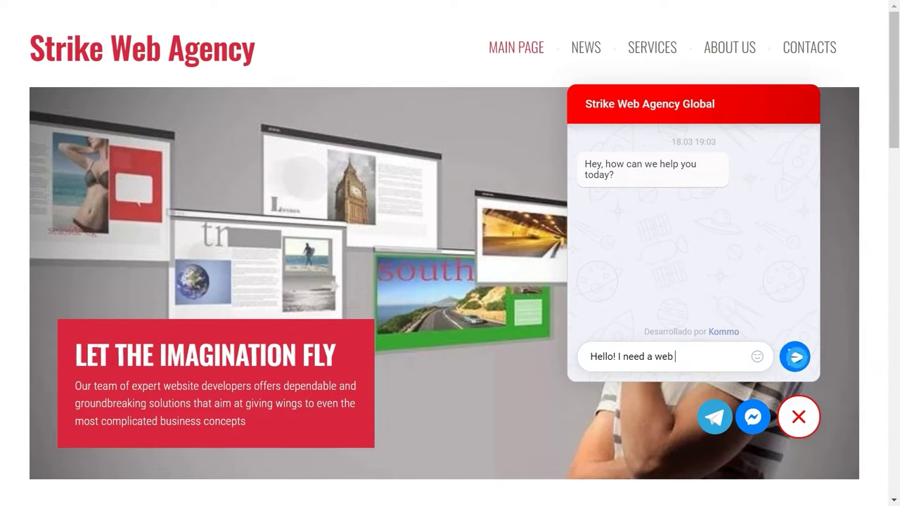
key(Return)
Answer the chatbot with the visitor's full name, e-mail address and phone number
scroll(450, 232, down, 1)
key(Return)
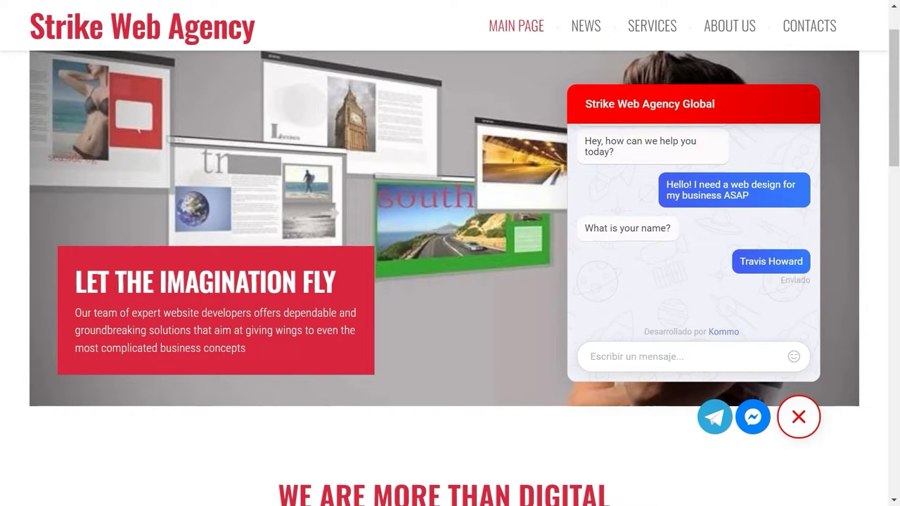
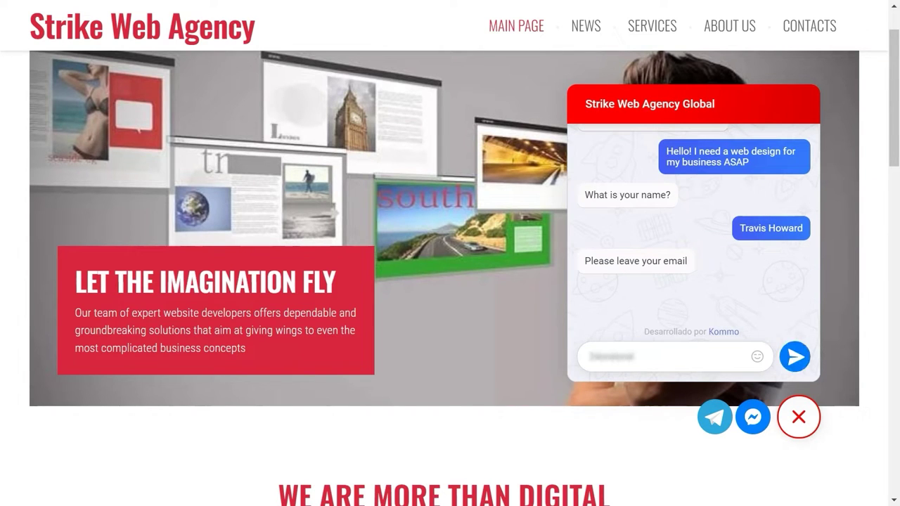
click(793, 355)
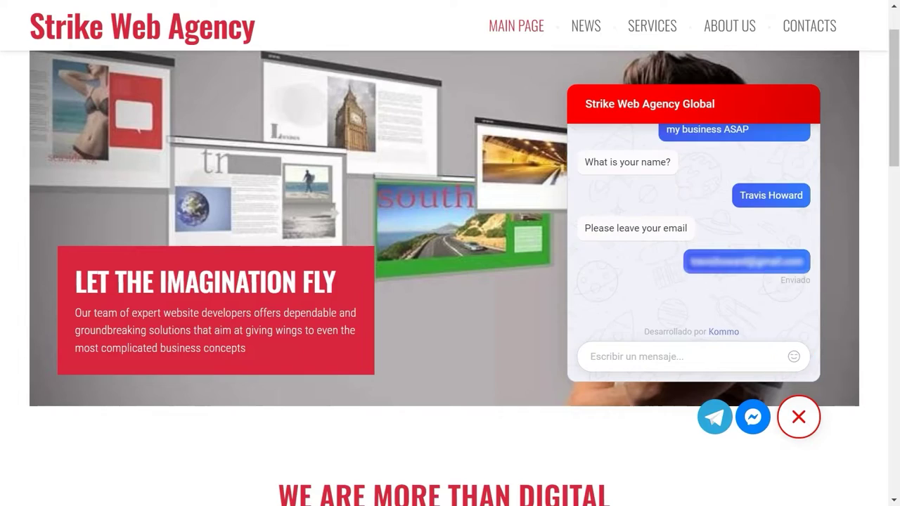
key(Return)
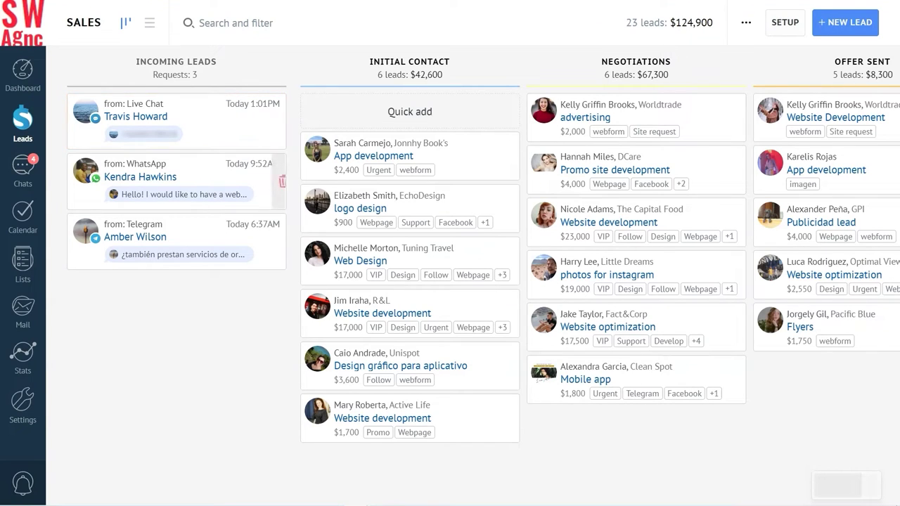
Open the new Live Chat lead and accept it into the pipeline
click(144, 116)
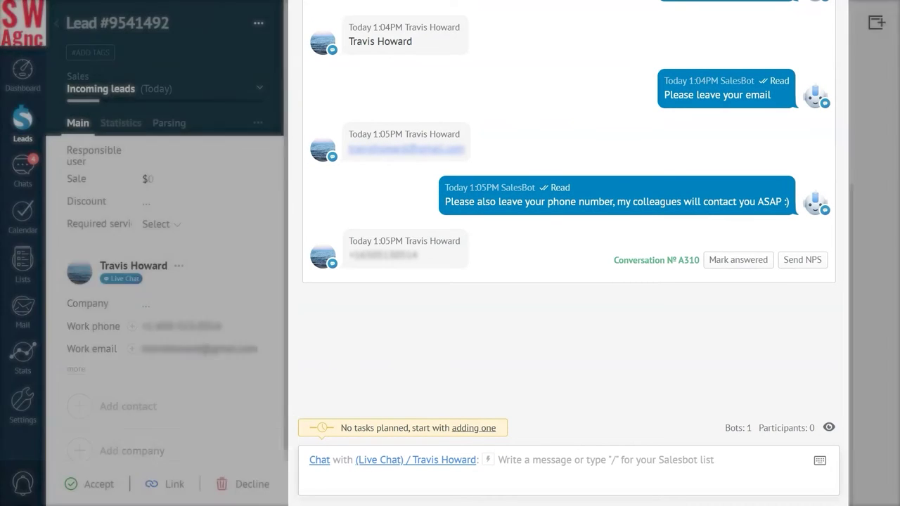
click(88, 485)
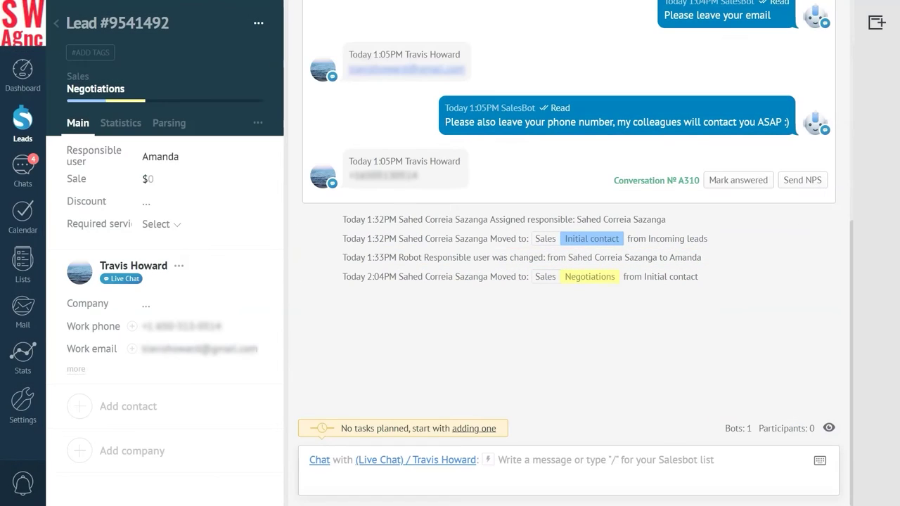
click(501, 462)
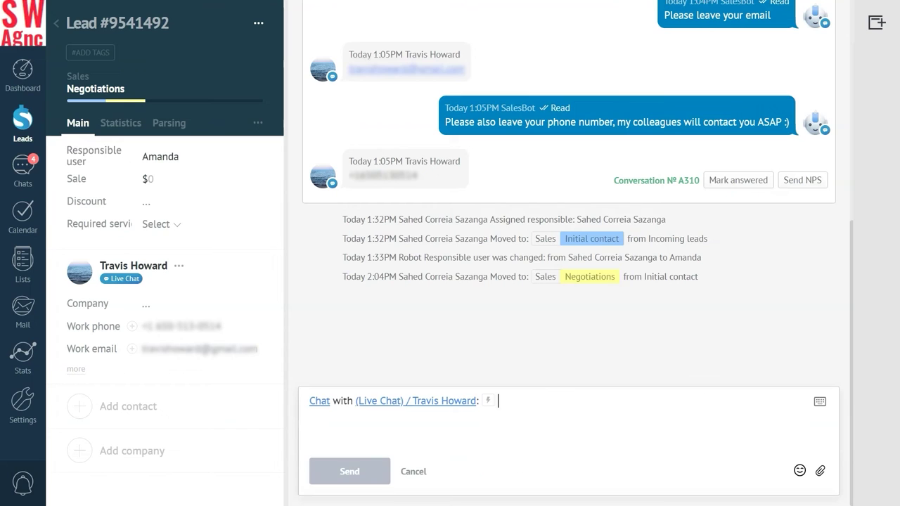
Ask 'Can we discuss all the details over the phone?', then send a follow-up with Commercial offer attached
text(Can we discuss all the details over the phone?)
key(Return)
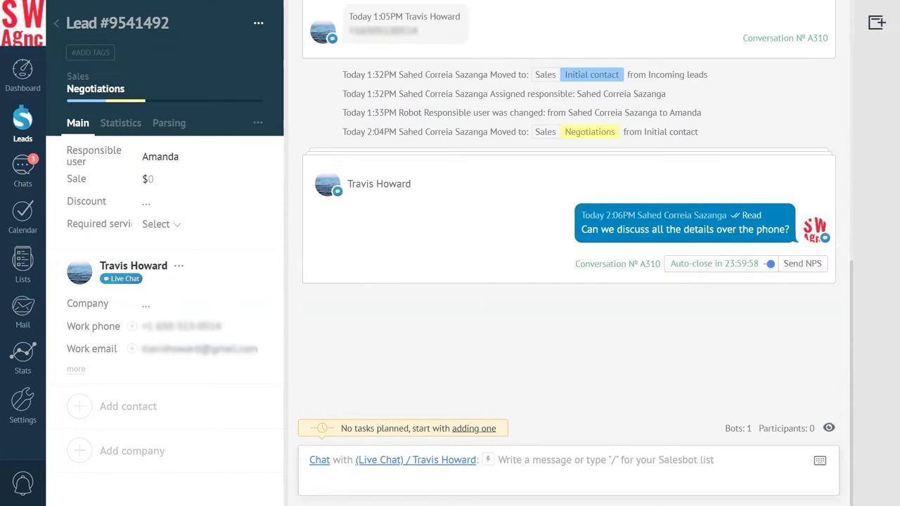
click(501, 484)
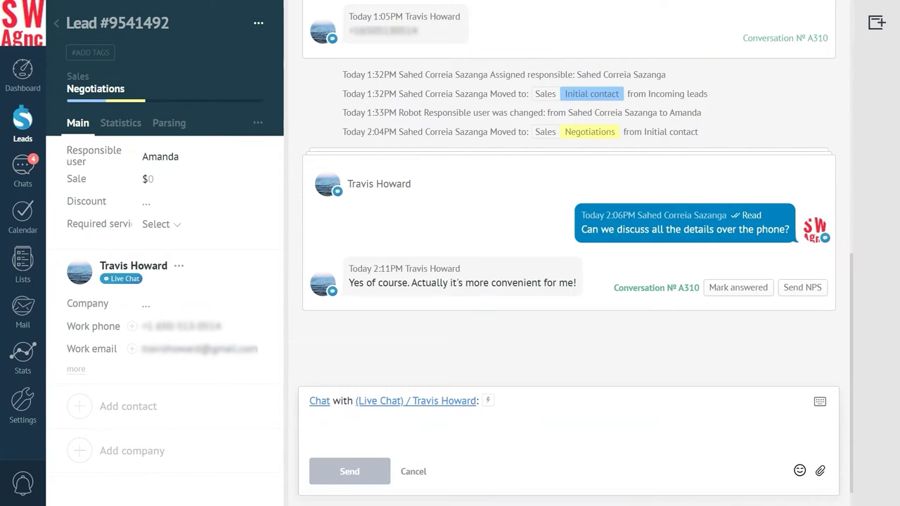
text(Hi Travis ! Hope you are doing well. I am following up on the proposal I sent you earlier.  If you have any questions about the proposal or would like to discuss any aspects of it, please let me know. I can provide any additional information to help you make a practical decision.)
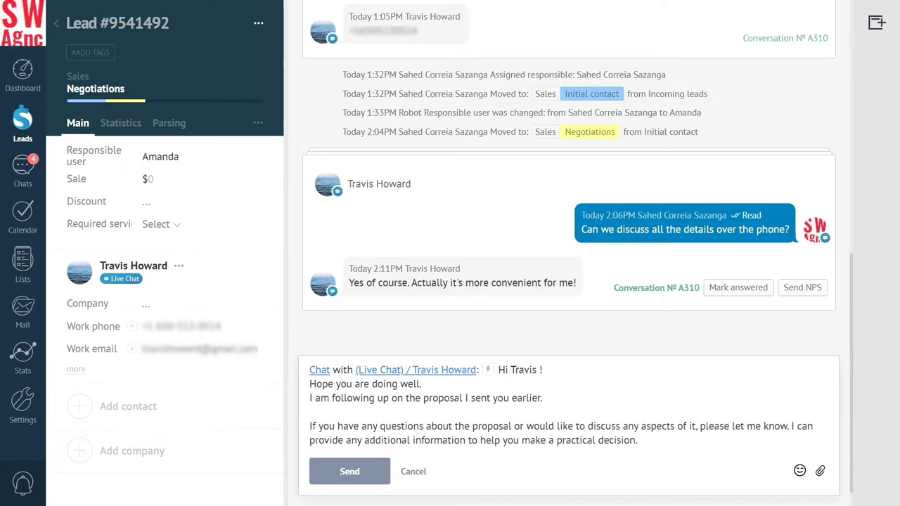
click(819, 470)
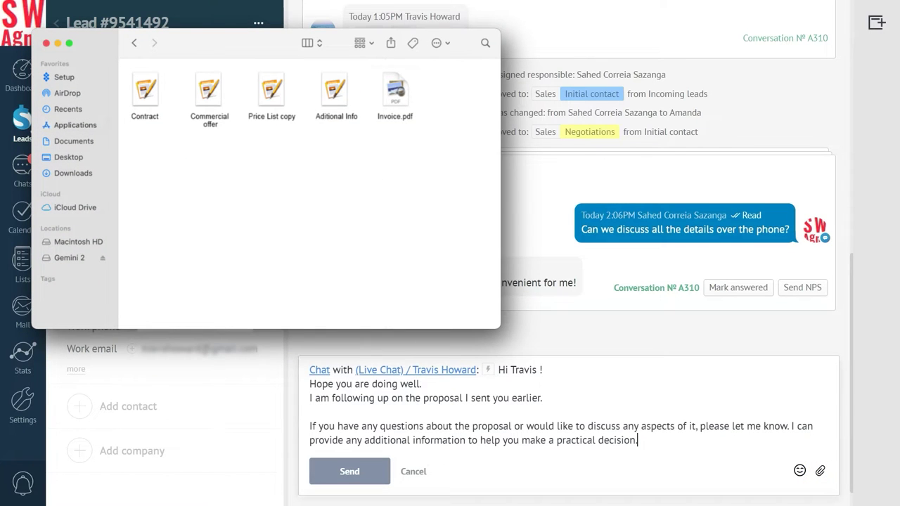
double_click(209, 90)
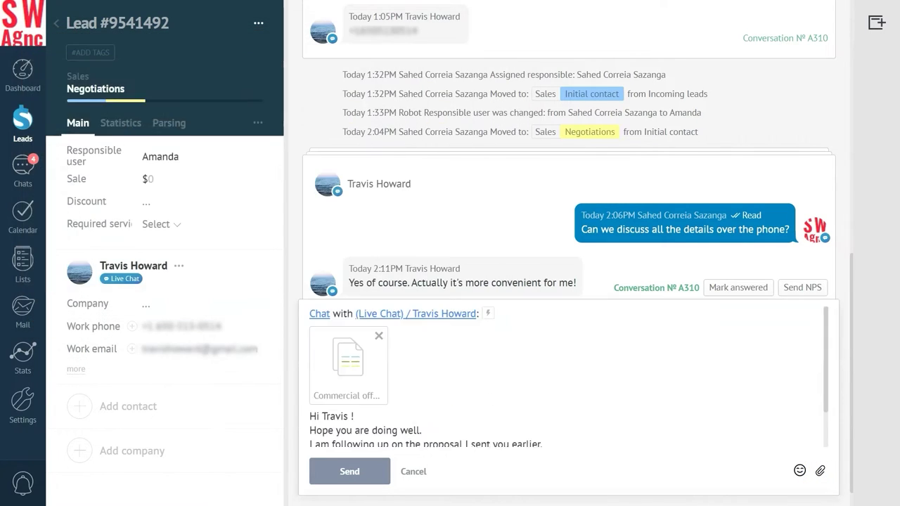
click(351, 471)
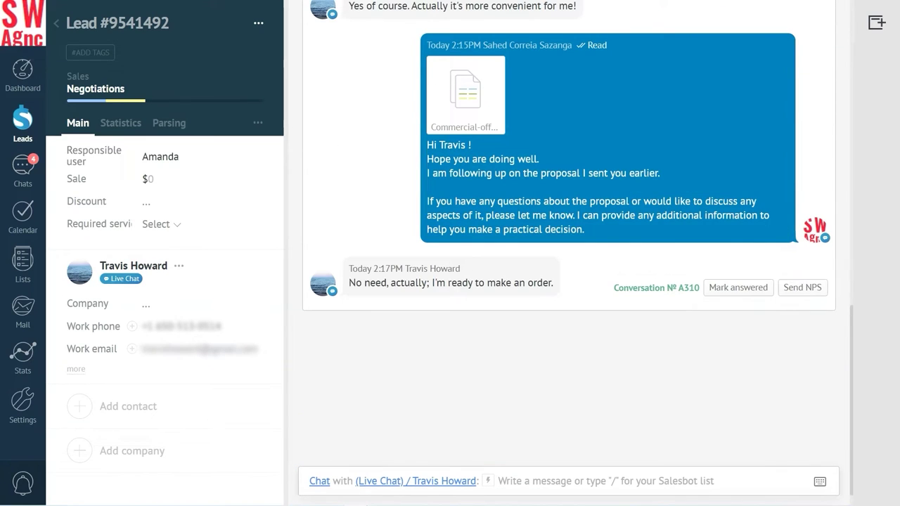
click(104, 87)
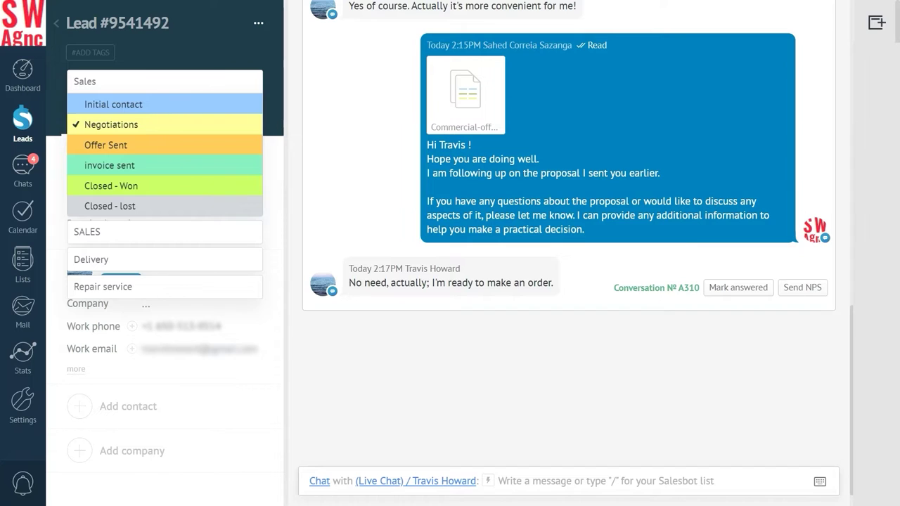
Move the lead from Negotiations to Offer Sent and save the stage change
click(112, 144)
click(82, 484)
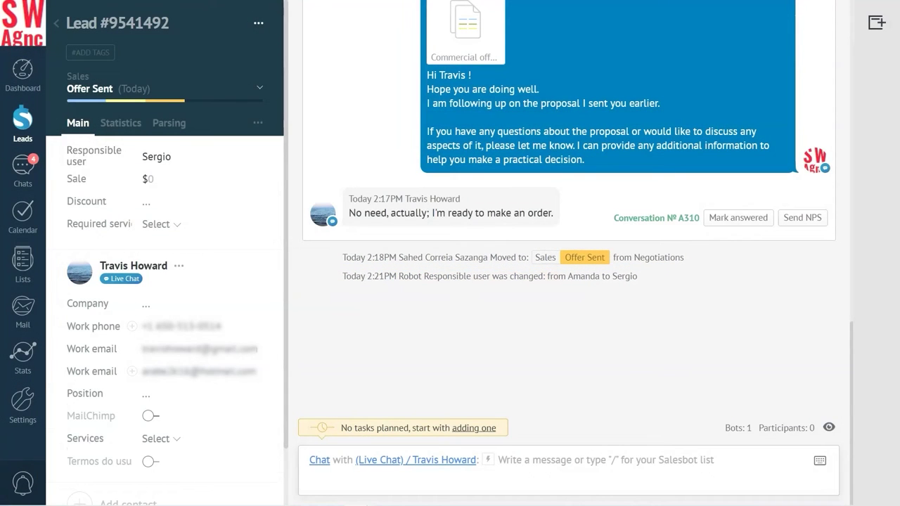
click(318, 460)
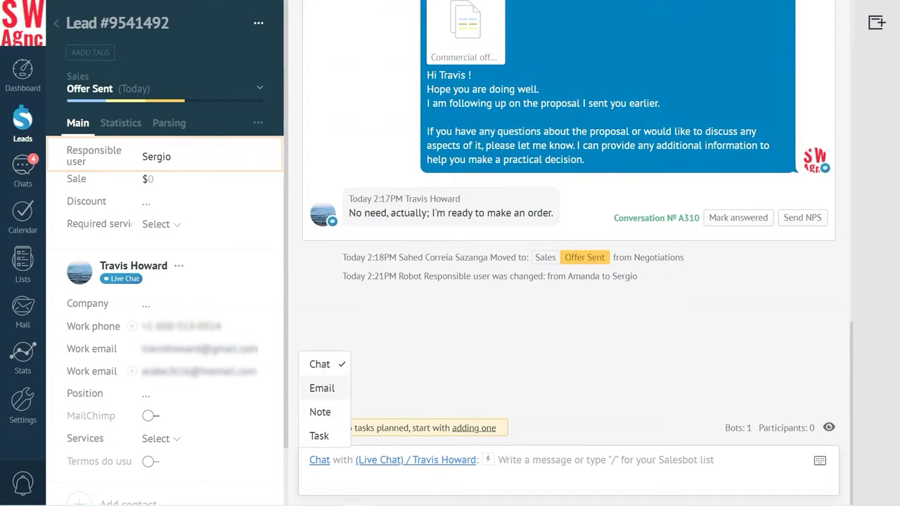
Write an e-mail with subject 'Invoice' and the pasted invoice note as body
click(321, 388)
click(351, 293)
text(Invoice)
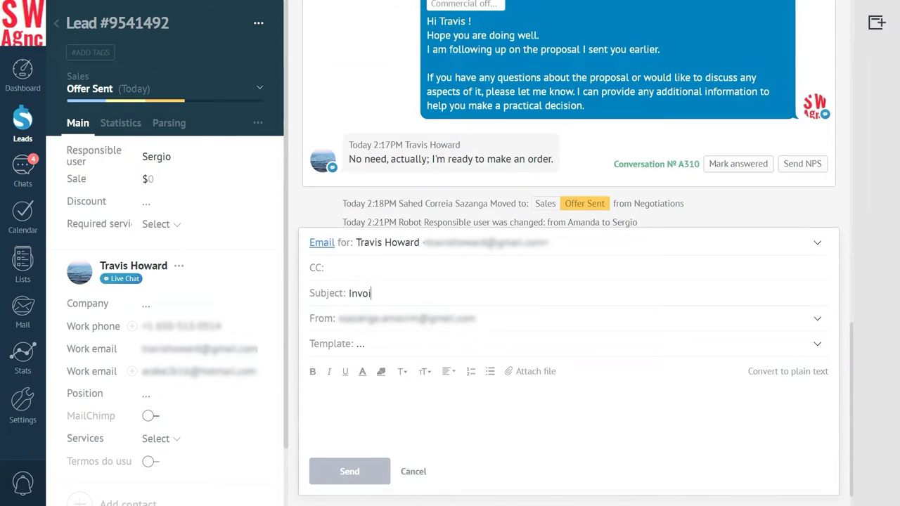
click(317, 394)
text(Hello, Travis. Your invoice is ready. You may find the additional order information in the attached file.)
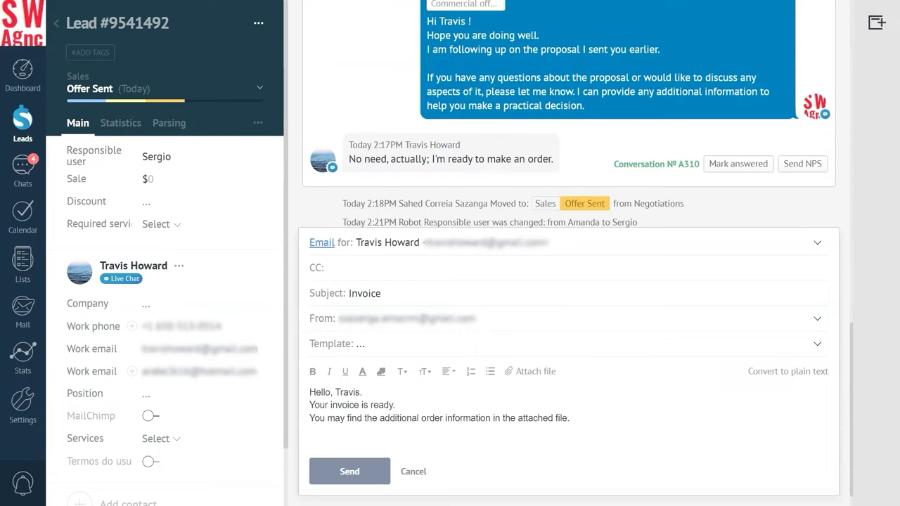
Attach Invoice.pdf and Additional info.odt to the Invoice e-mail
click(530, 371)
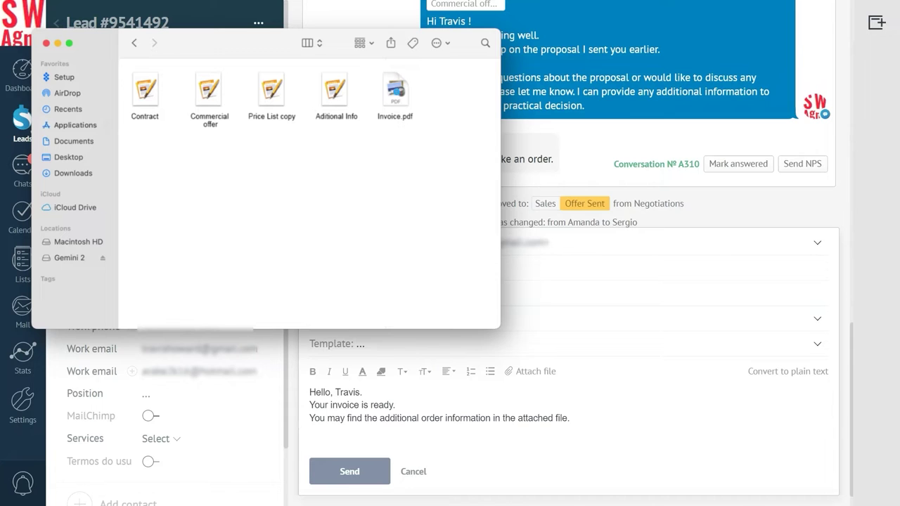
double_click(395, 91)
click(529, 332)
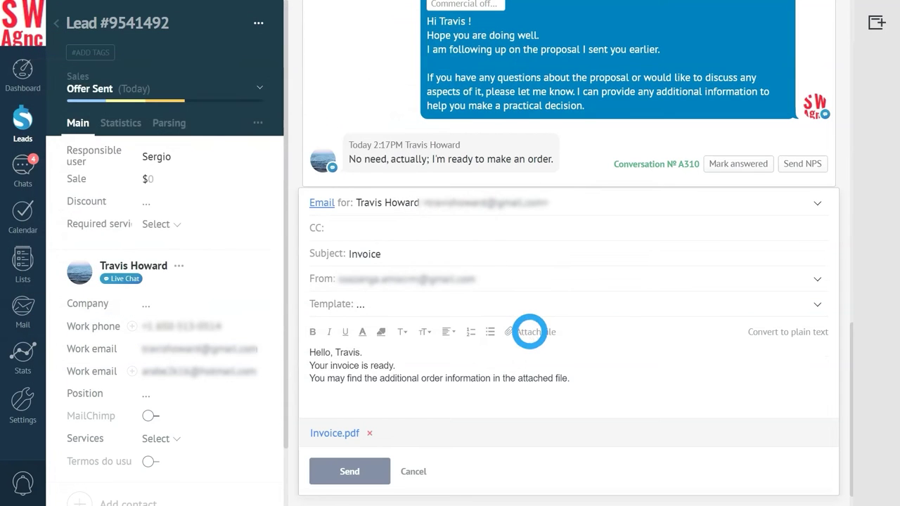
double_click(335, 91)
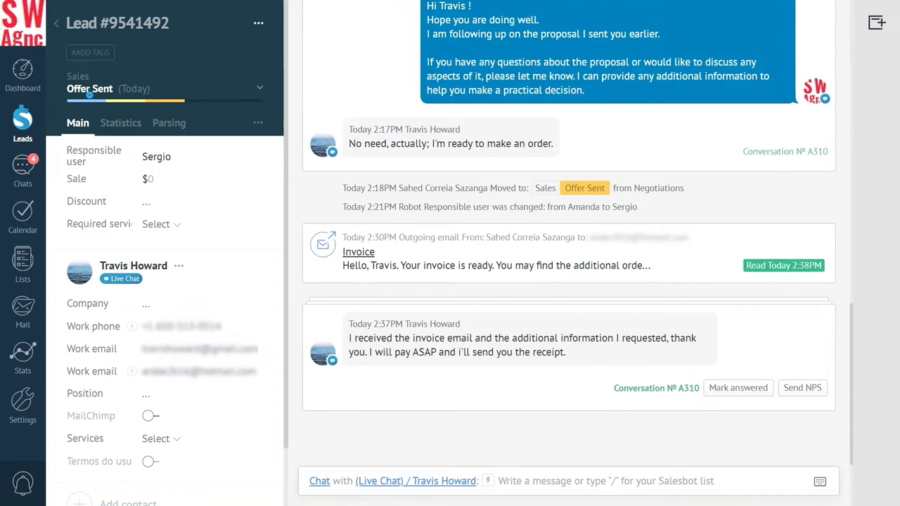
Move the lead to the Closed - Won stage and save
click(144, 91)
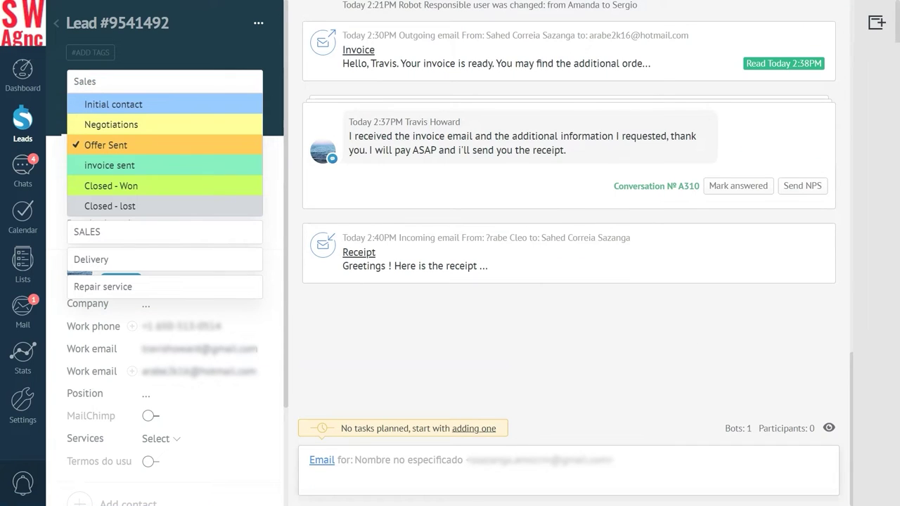
click(95, 187)
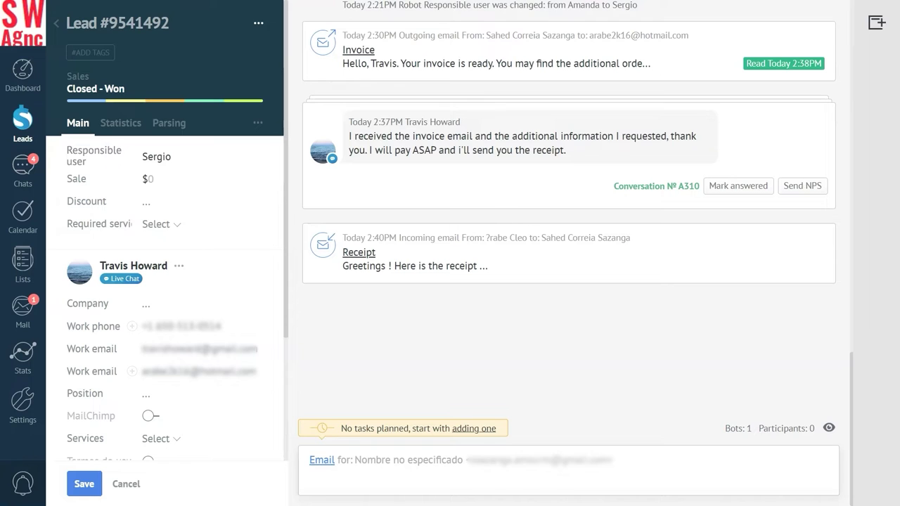
click(83, 483)
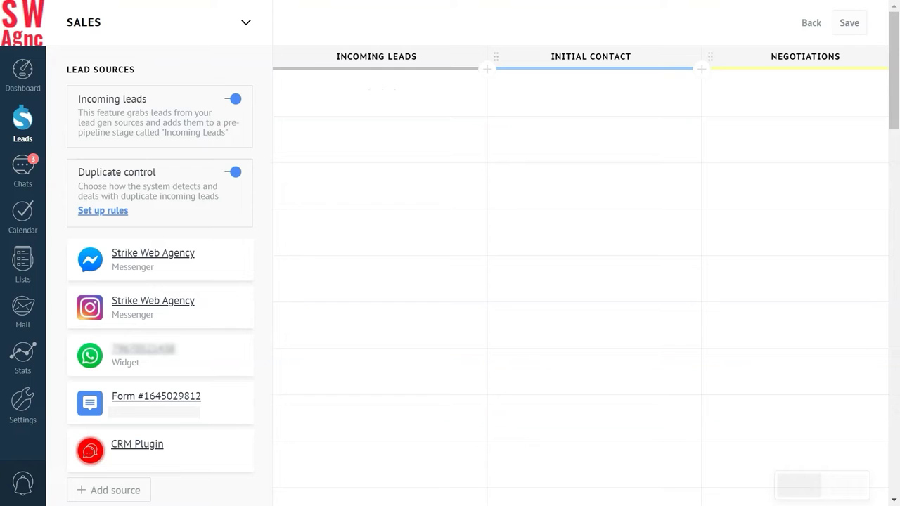
Begin adding a trigger under the Initial Contact stage of the Sales pipeline
click(587, 101)
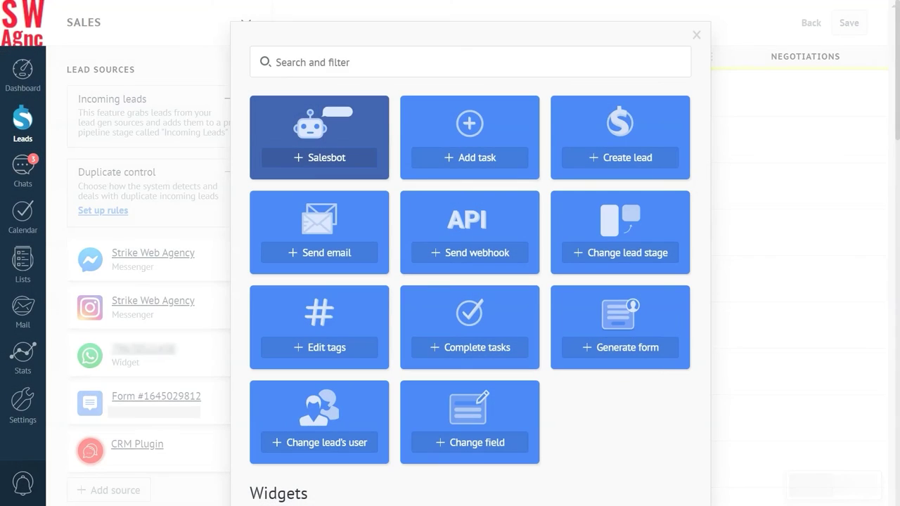
Add a Change lead's user trigger on Initial Contact reassigning leads to Amanda, and save
click(317, 442)
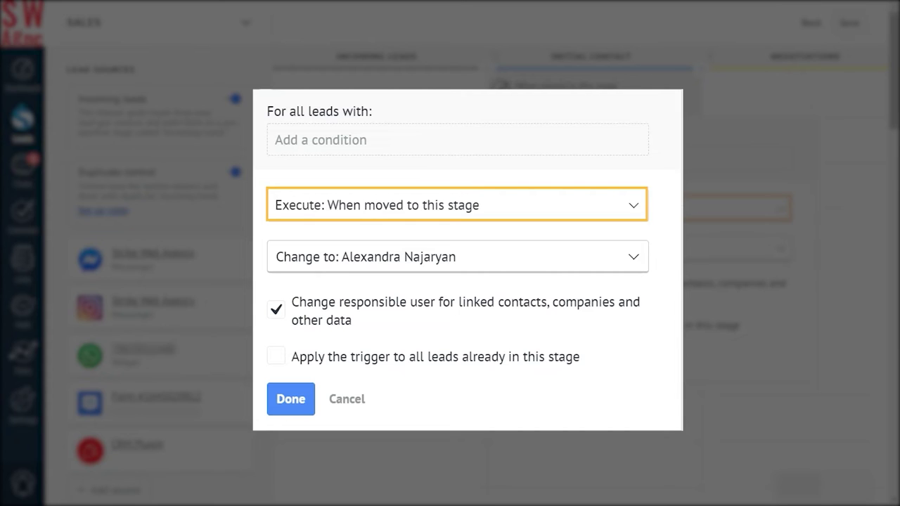
click(324, 258)
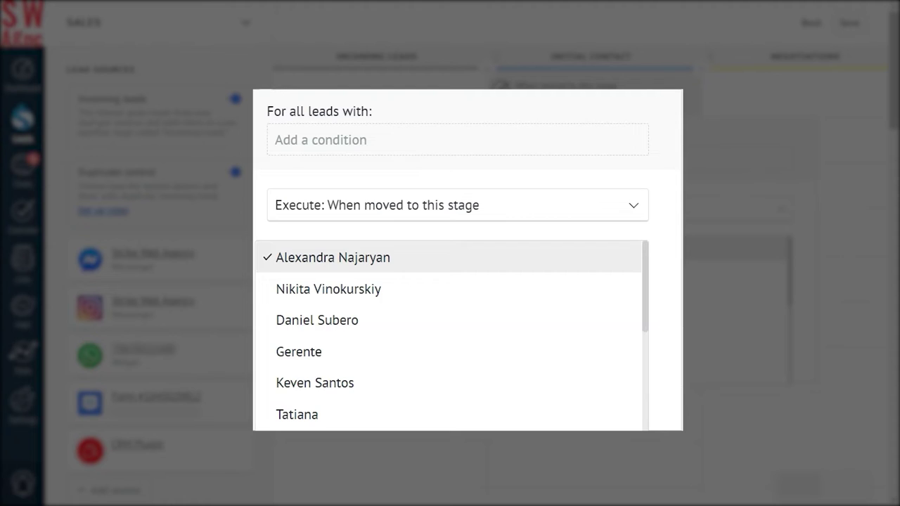
scroll(450, 337, down, 4)
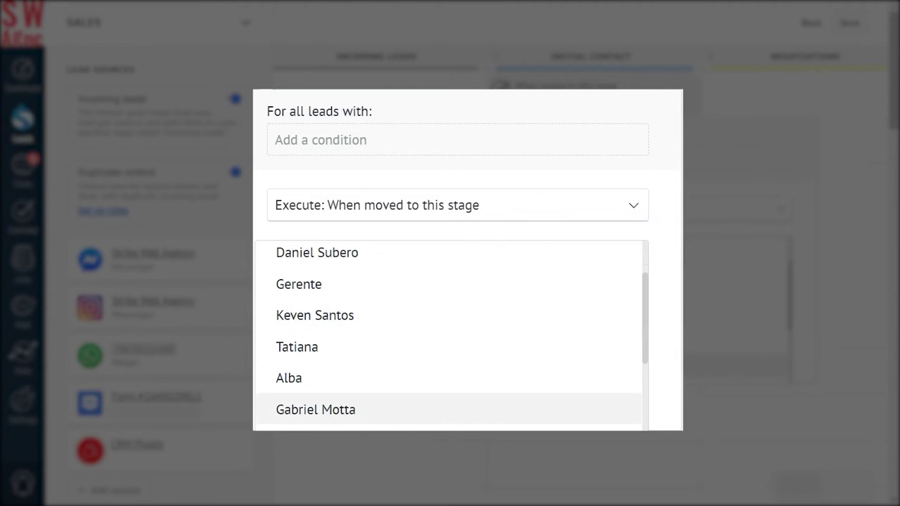
scroll(450, 387, down, 3)
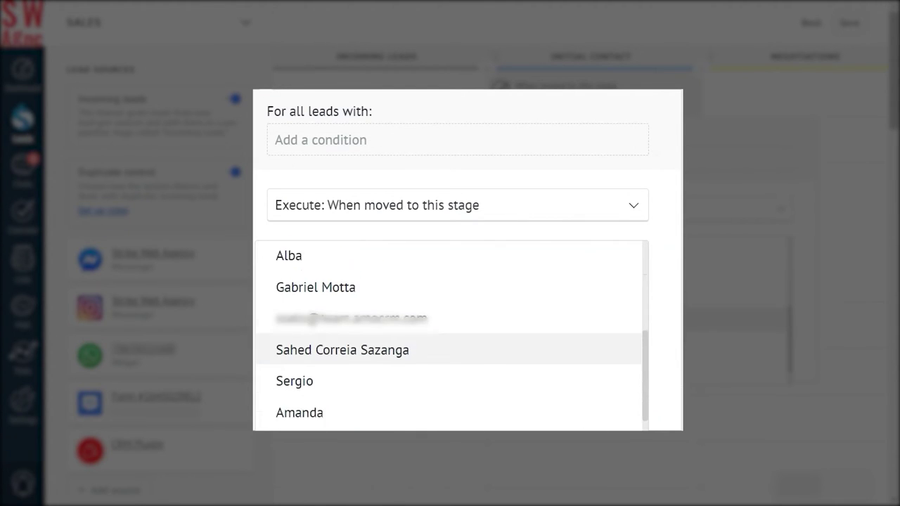
click(322, 390)
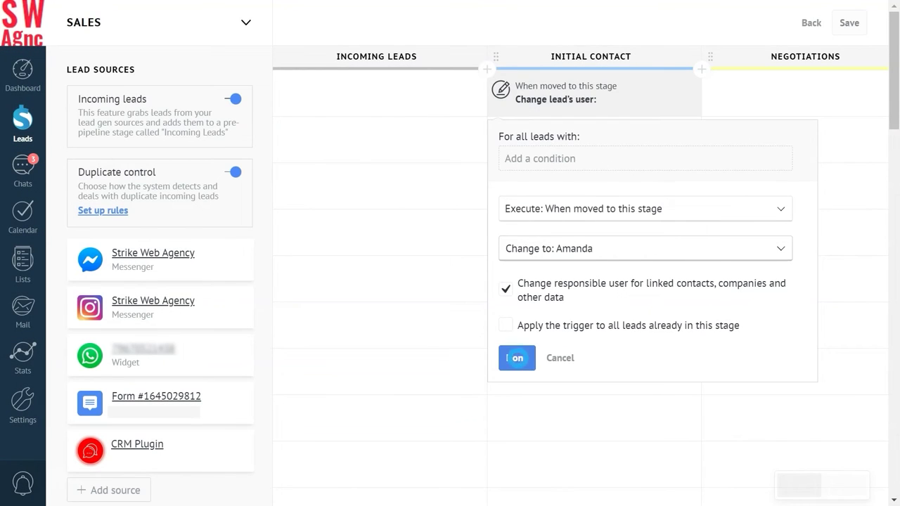
click(513, 357)
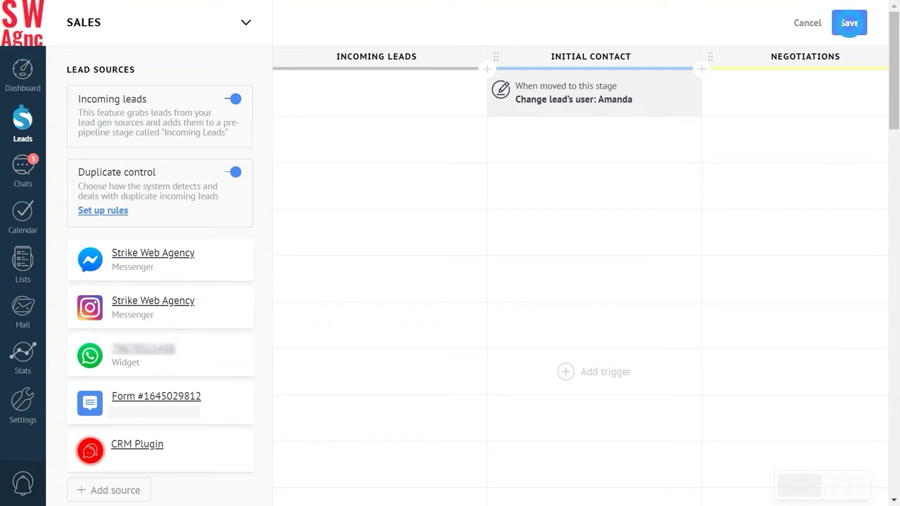
click(849, 23)
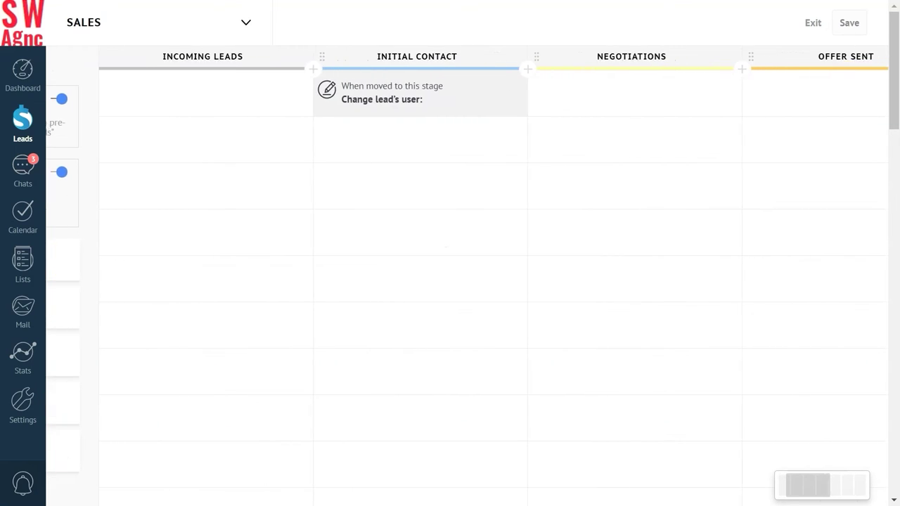
On Offer Sent, add a Change lead's user trigger to Sergio, run when an email is received
click(773, 103)
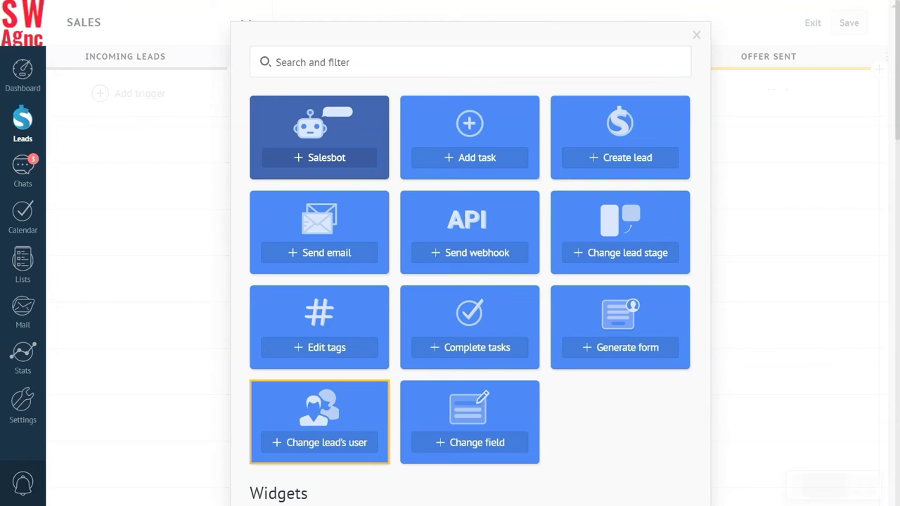
click(324, 442)
click(611, 207)
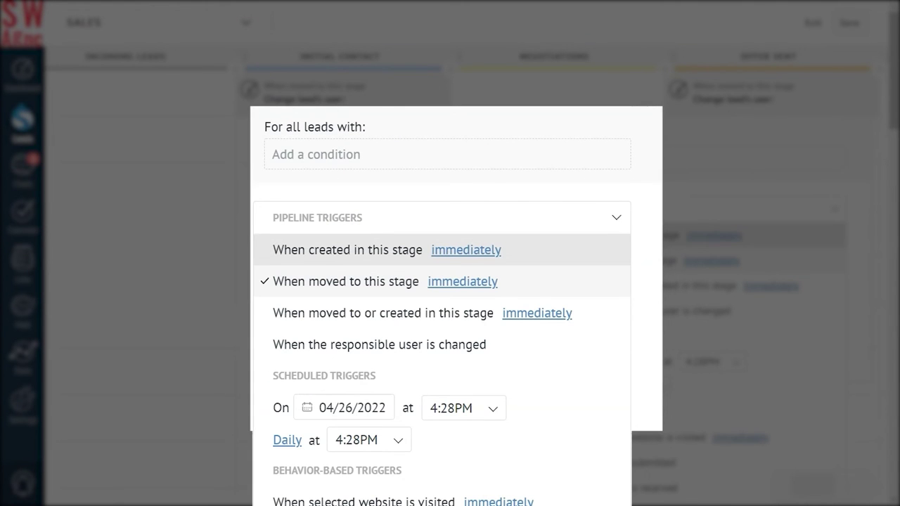
scroll(441, 316, down, 3)
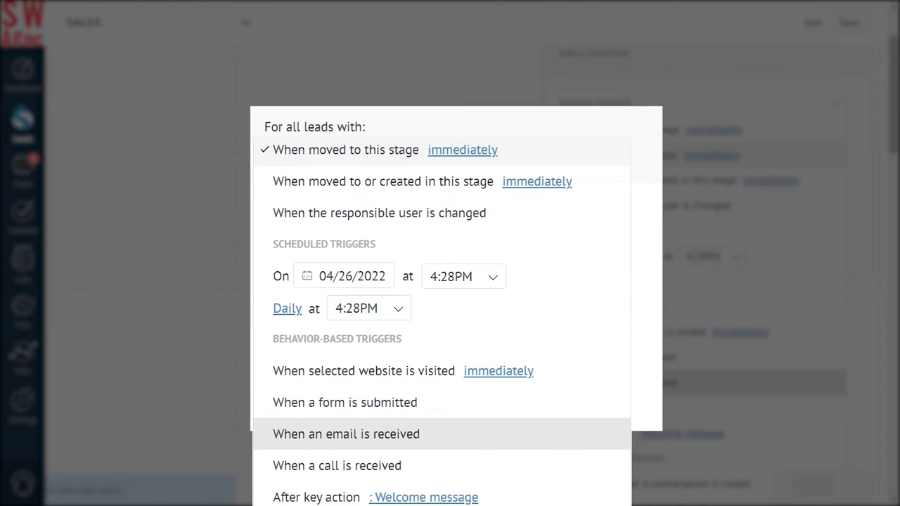
click(363, 435)
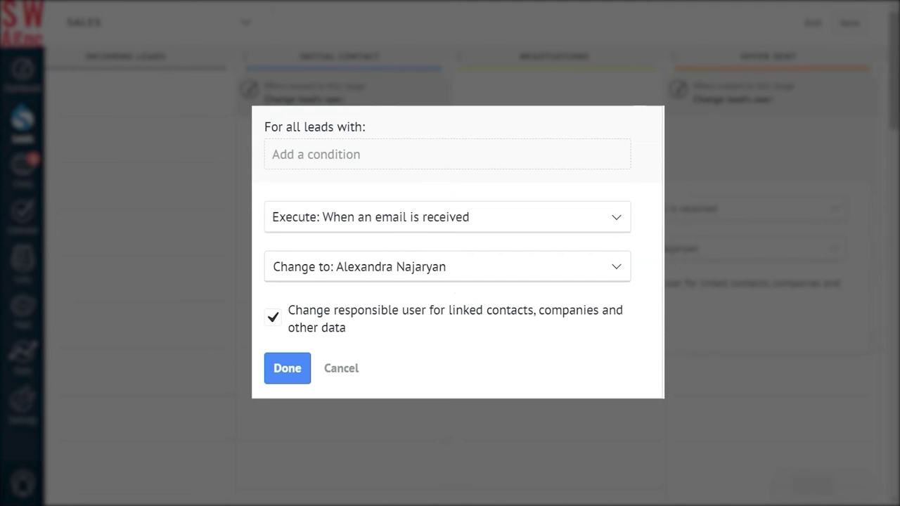
click(377, 271)
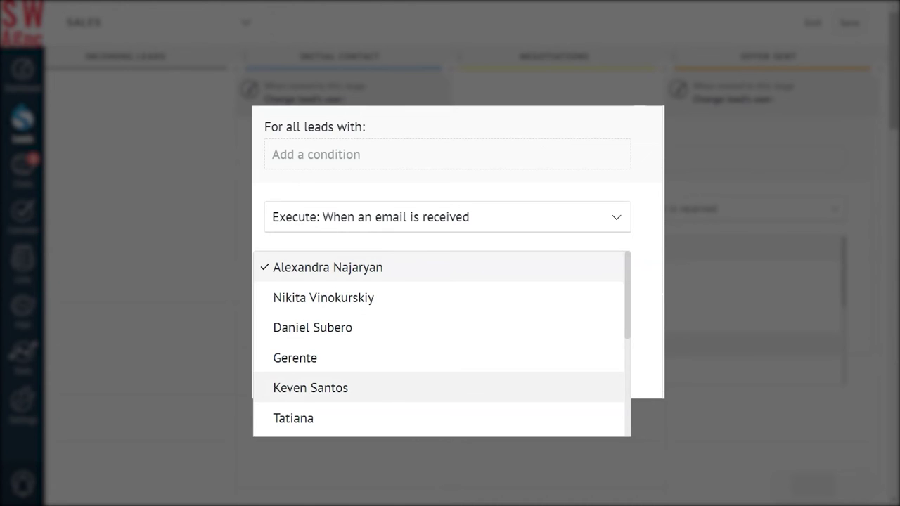
scroll(441, 344, down, 1)
scroll(441, 344, down, 3)
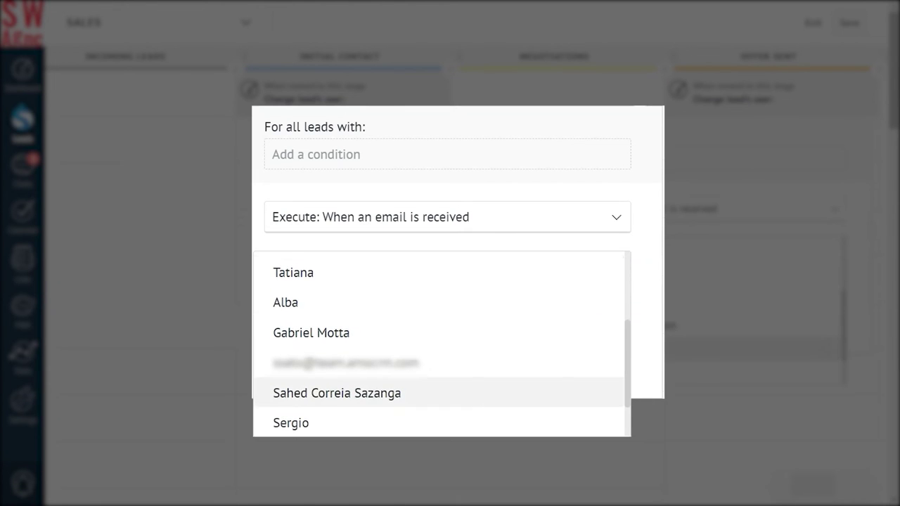
scroll(441, 344, down, 1)
click(288, 378)
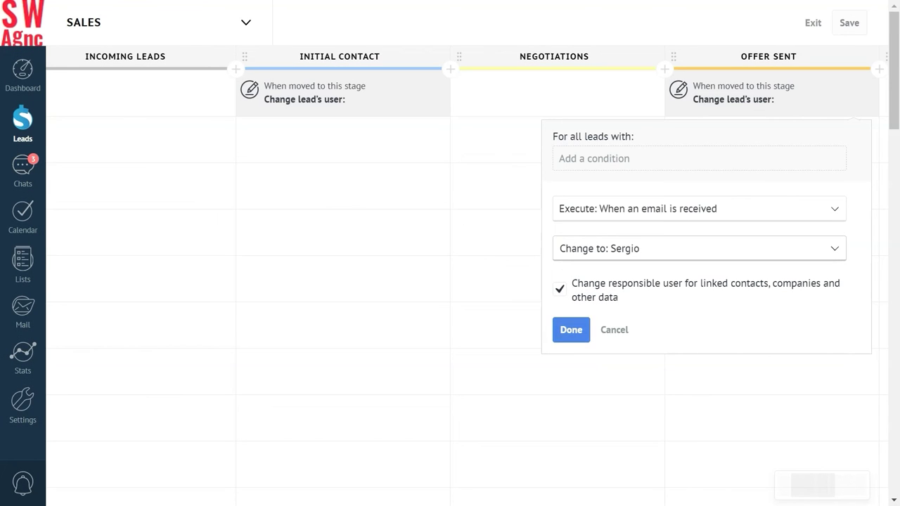
click(571, 329)
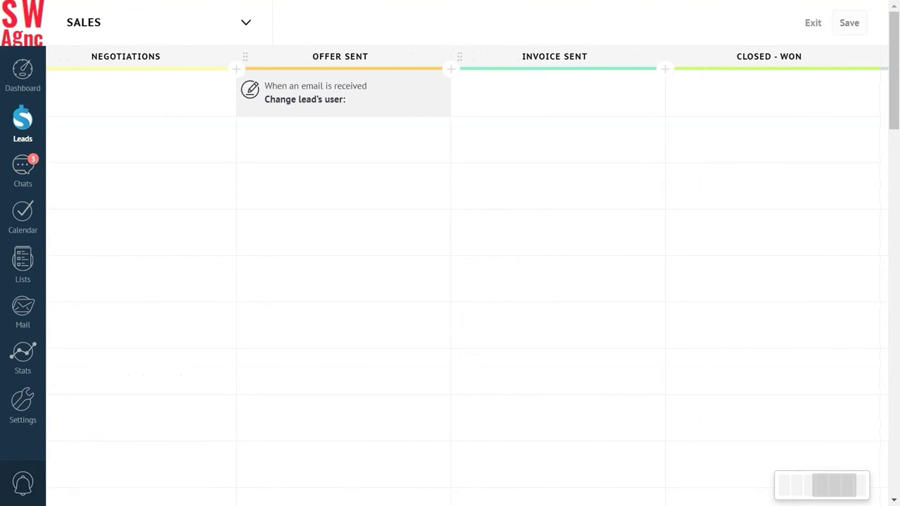
click(765, 100)
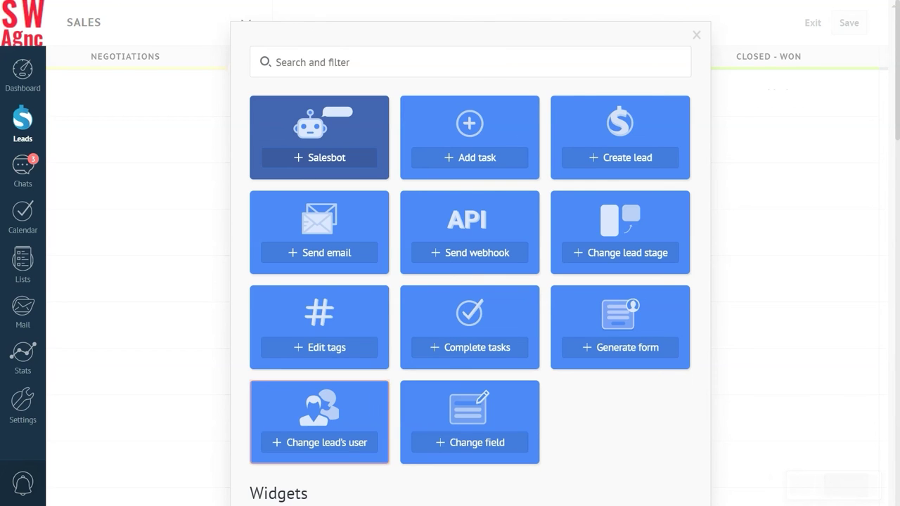
Add a Change lead's user trigger on Closed - Won assigning leads to Tatiana, then save the pipeline
click(324, 443)
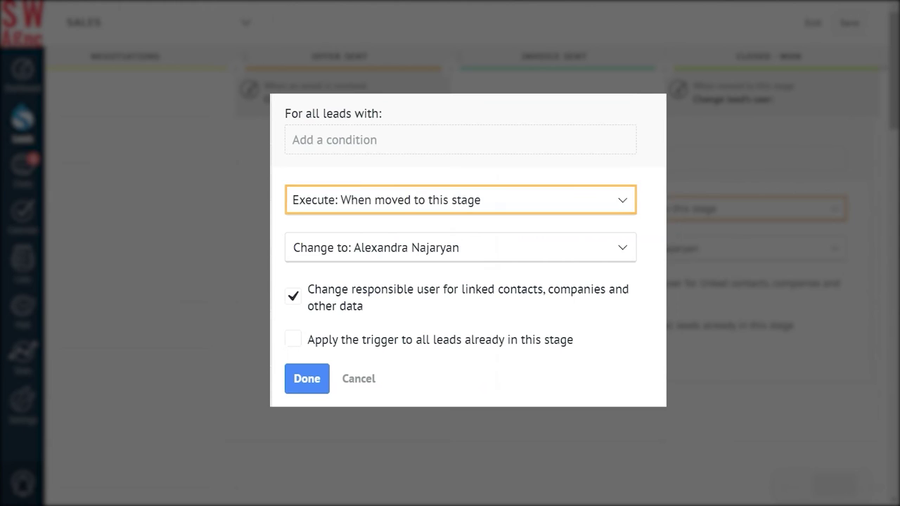
click(343, 245)
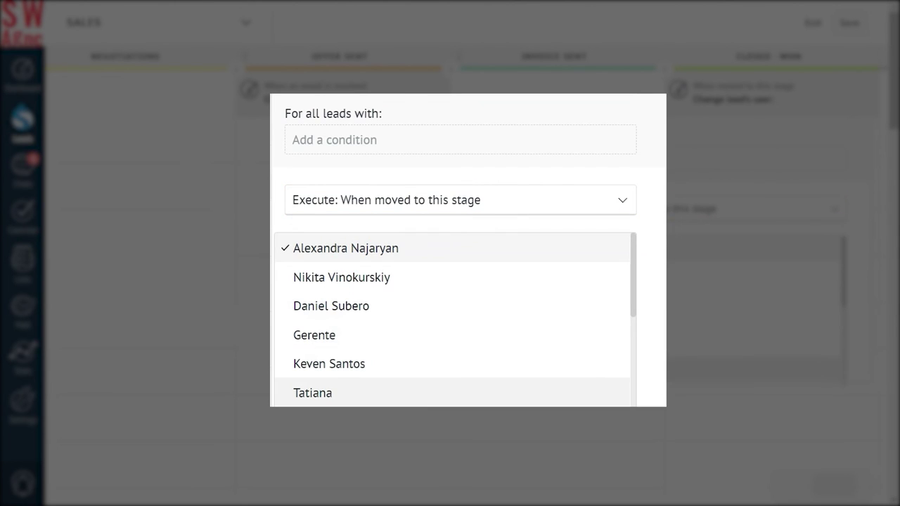
click(319, 384)
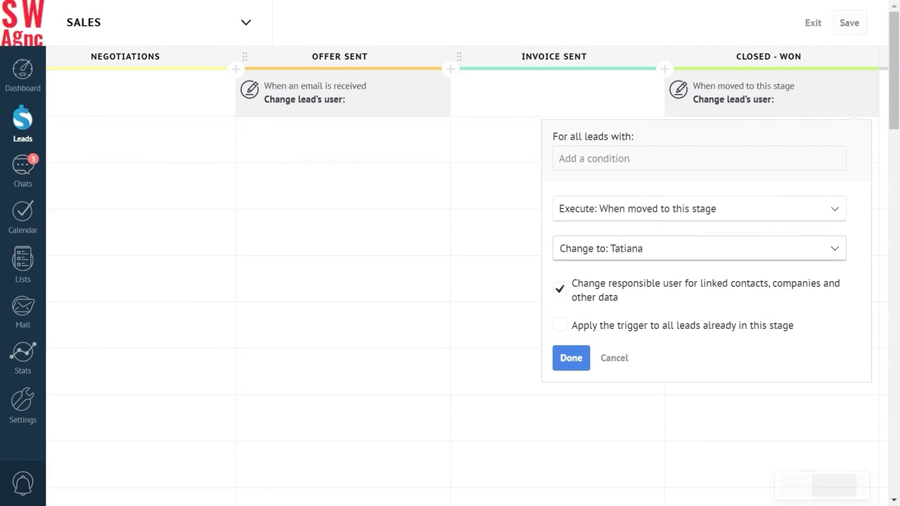
click(550, 359)
click(849, 22)
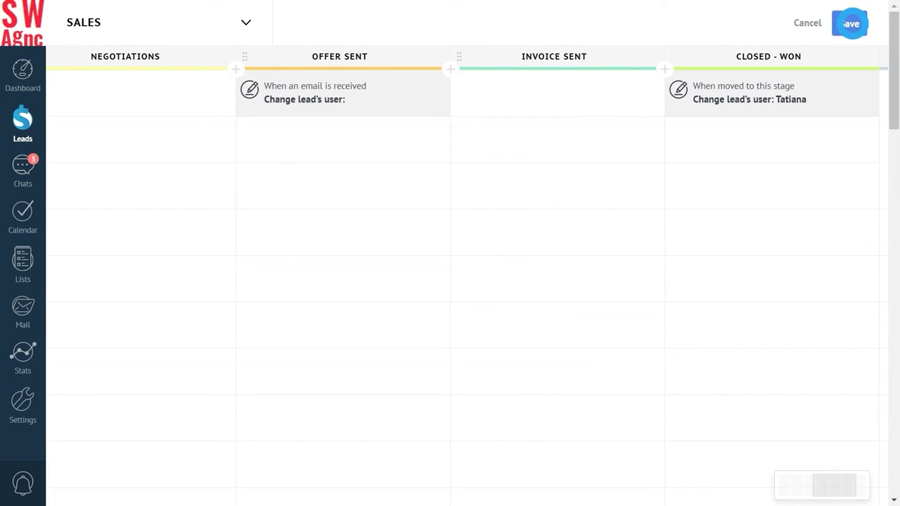